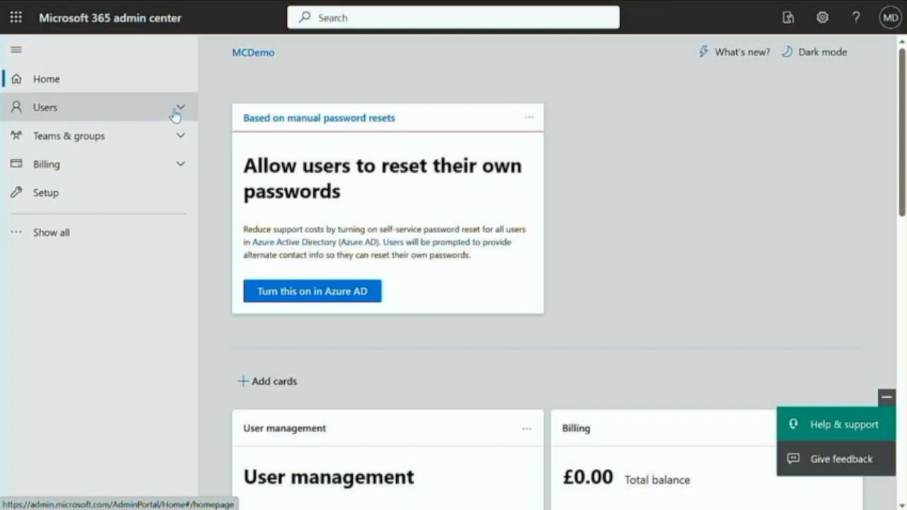
Open Active users under Users and start the Add a user wizard
left_click(176, 113)
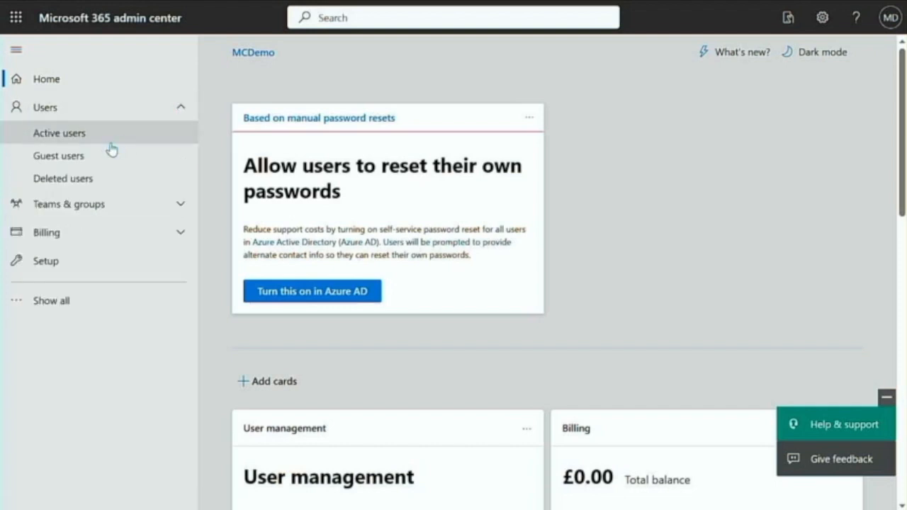
left_click(80, 141)
mouse_move(446, 221)
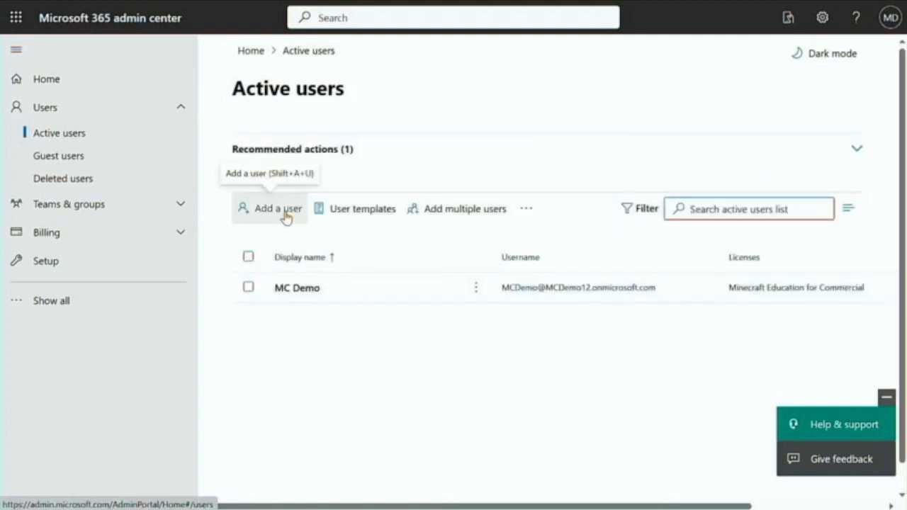
left_click(285, 214)
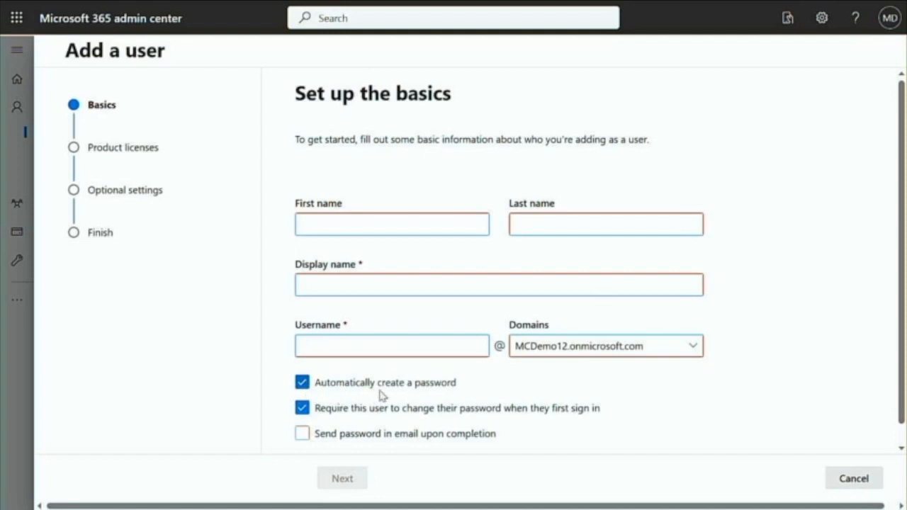
Turn off the first-sign-in password change and turn on emailing the password upon completion
left_click(303, 409)
scroll(474, 369, "down", 1)
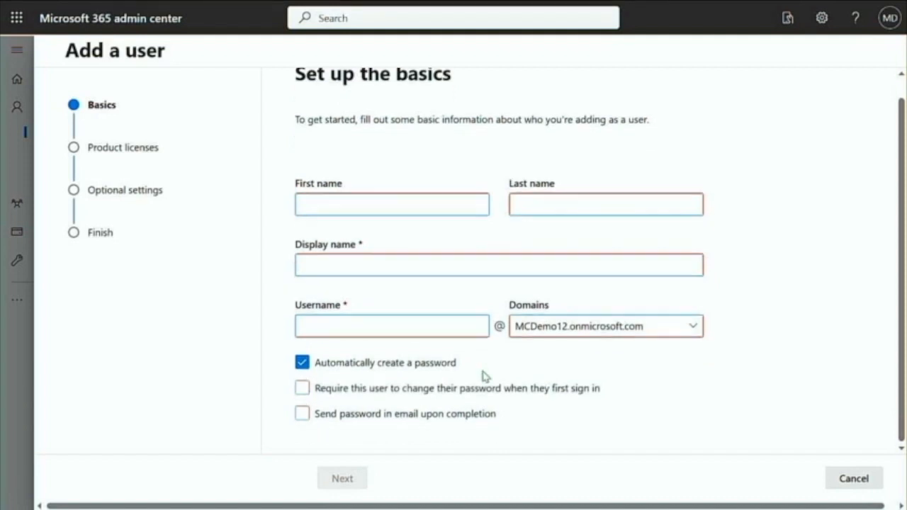
left_click(302, 415)
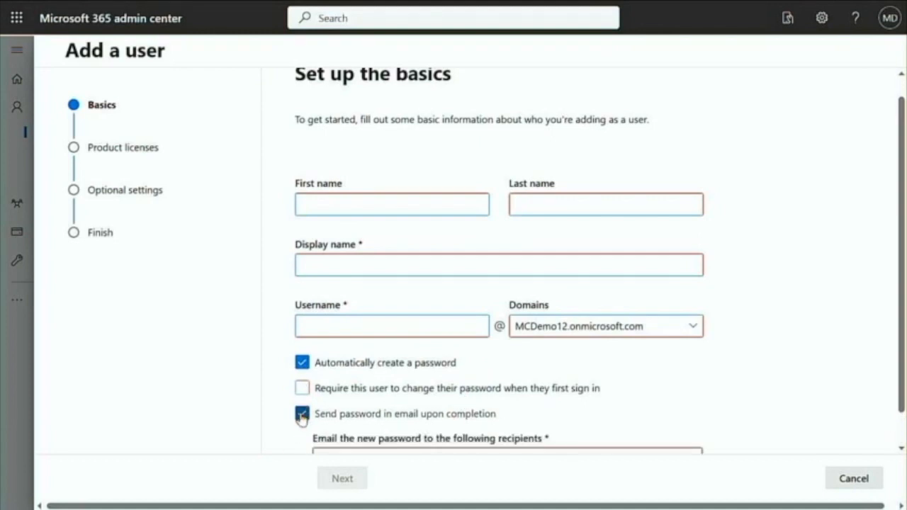
scroll(461, 379, "down", 2)
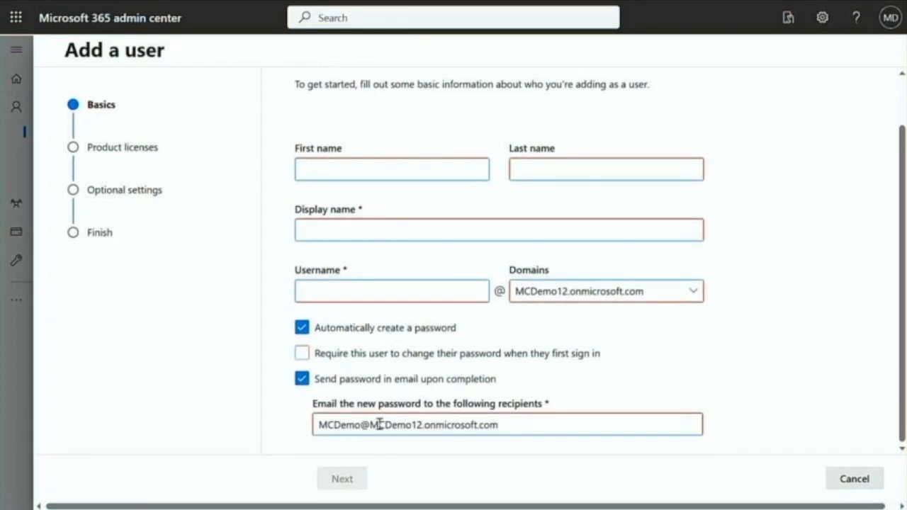
Delete the prefilled recipient address from the password email field
left_click_drag(518, 426, 314, 423)
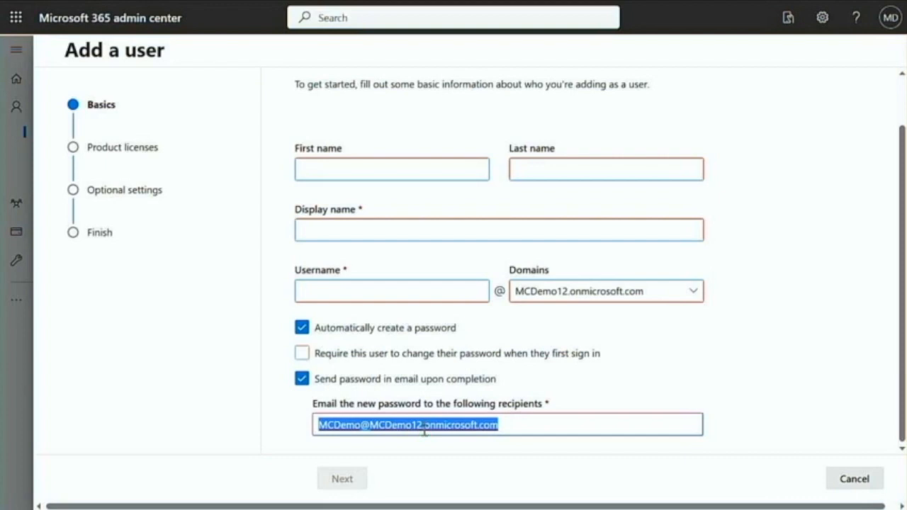
left_click(505, 426)
left_click_drag(504, 427, 317, 427)
key("BackSpace")
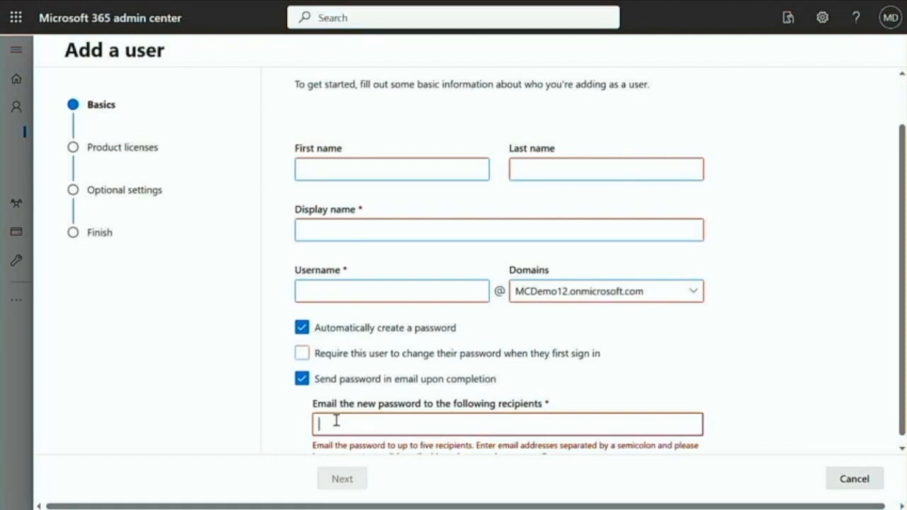
Enter 1A as display name and username, and put an Outlook address as the password recipient
scroll(898, 105, "down", 1)
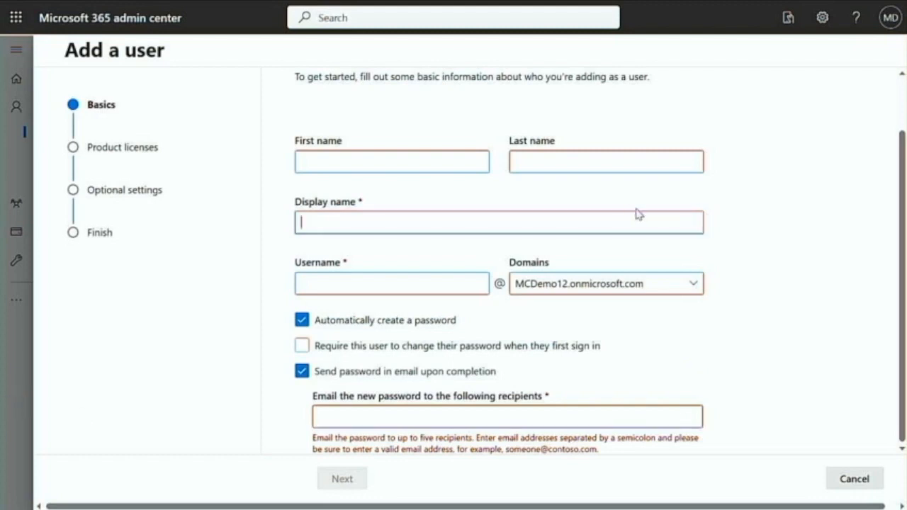
type("1A")
left_click(438, 286)
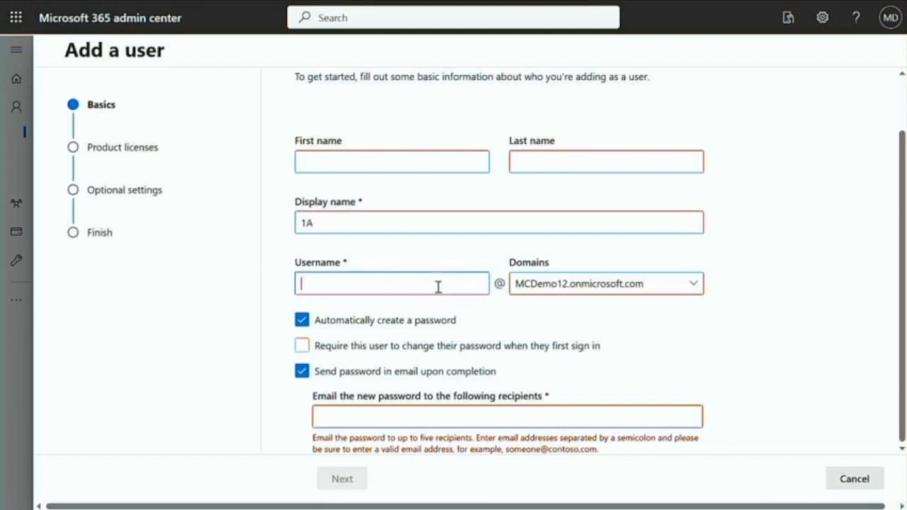
type("1A")
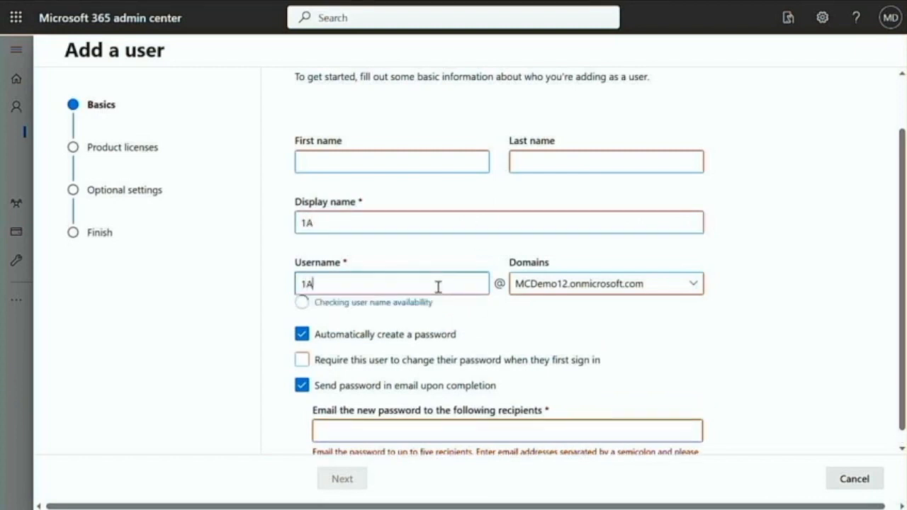
left_click(346, 434)
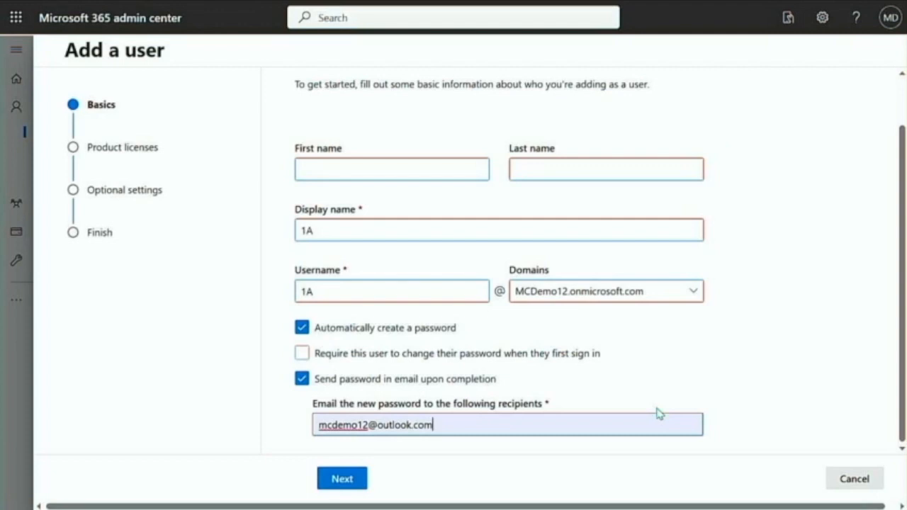
On Product licenses, tick the Minecraft Education for Commercial license
left_click(348, 480)
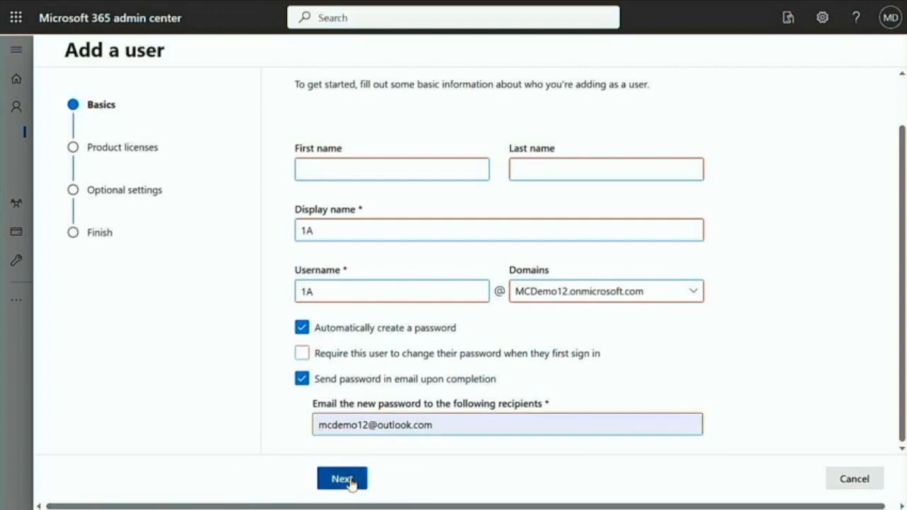
scroll(354, 348, "down", 1)
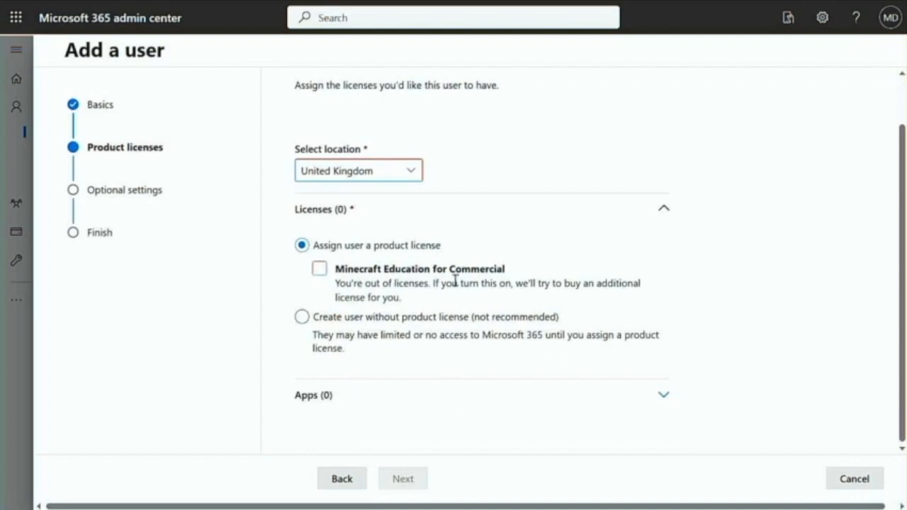
left_click(321, 273)
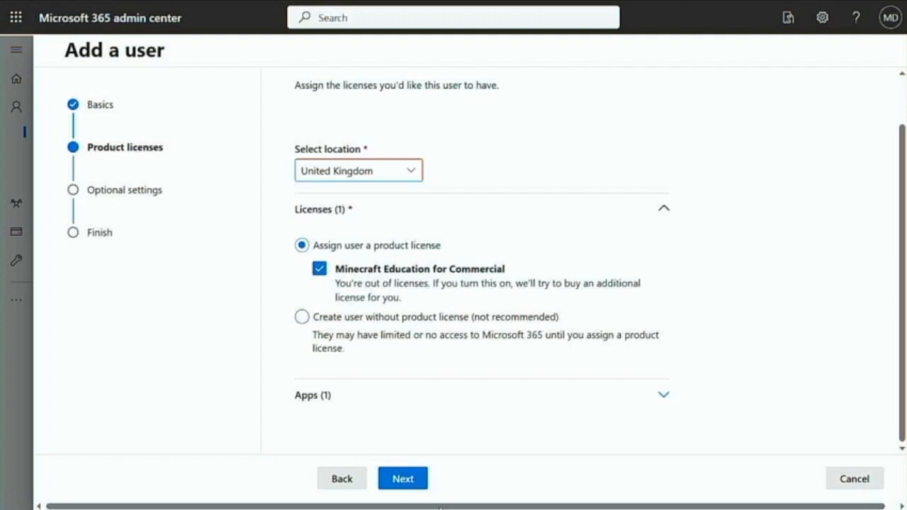
Confirm buying another Minecraft Education license for the United Kingdom and proceed to Optional settings
left_click(413, 476)
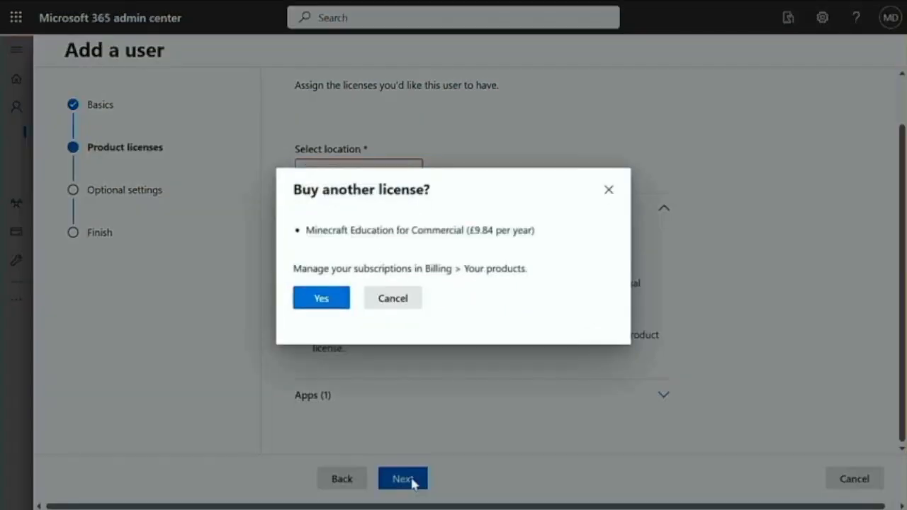
left_click(323, 298)
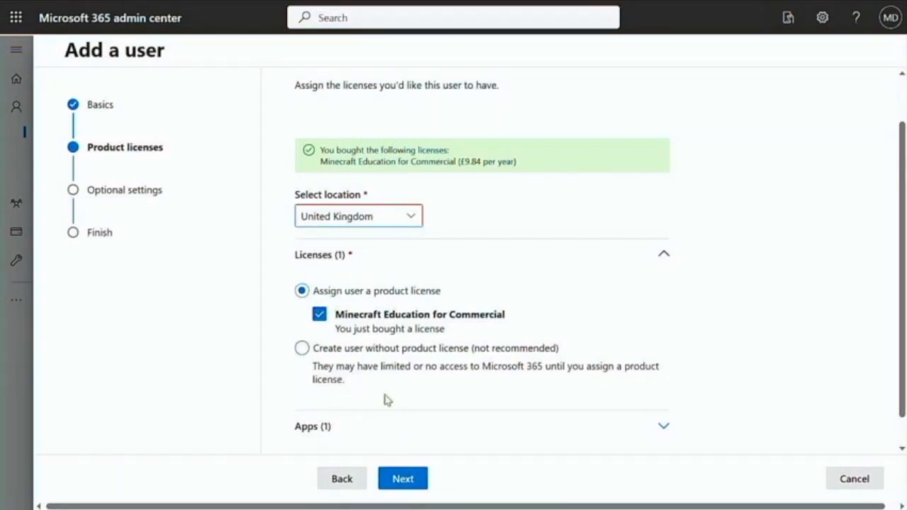
scroll(387, 401, "down", 1)
left_click(411, 481)
left_click(413, 482)
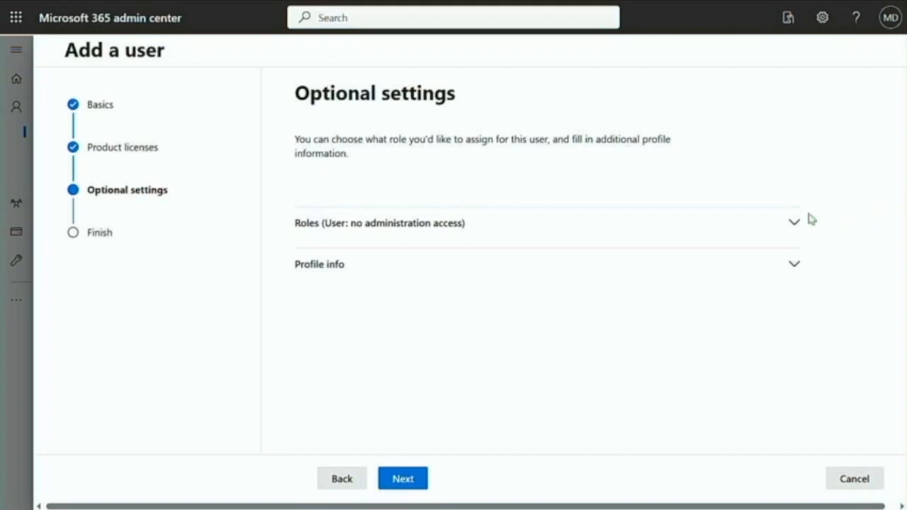
Look over the admin roles, keep User (no admin center access), and proceed to Review and finish
left_click(793, 224)
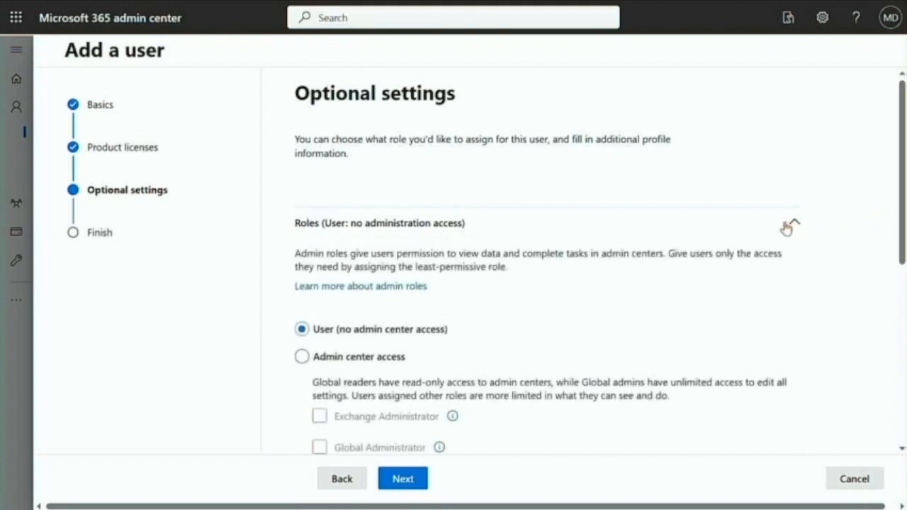
left_click(303, 360)
scroll(472, 389, "down", 3)
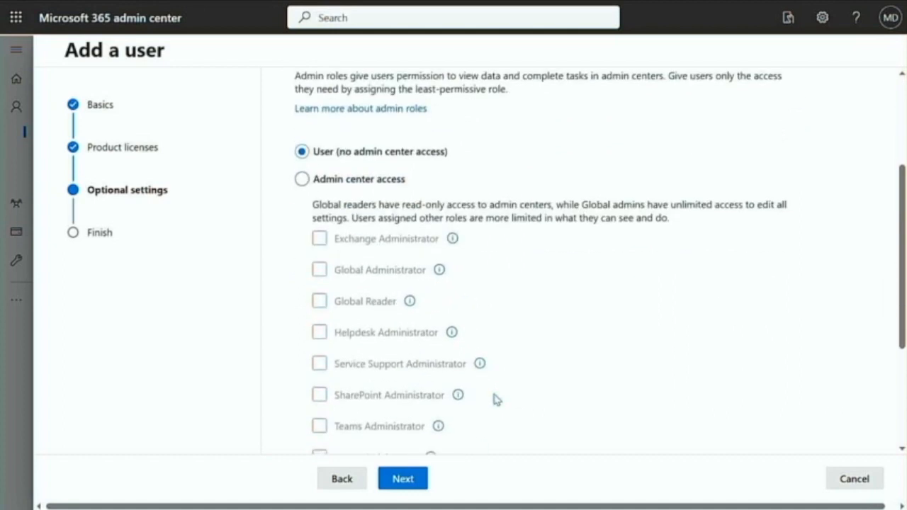
scroll(491, 397, "down", 2)
scroll(494, 399, "up", 3)
scroll(494, 399, "down", 3)
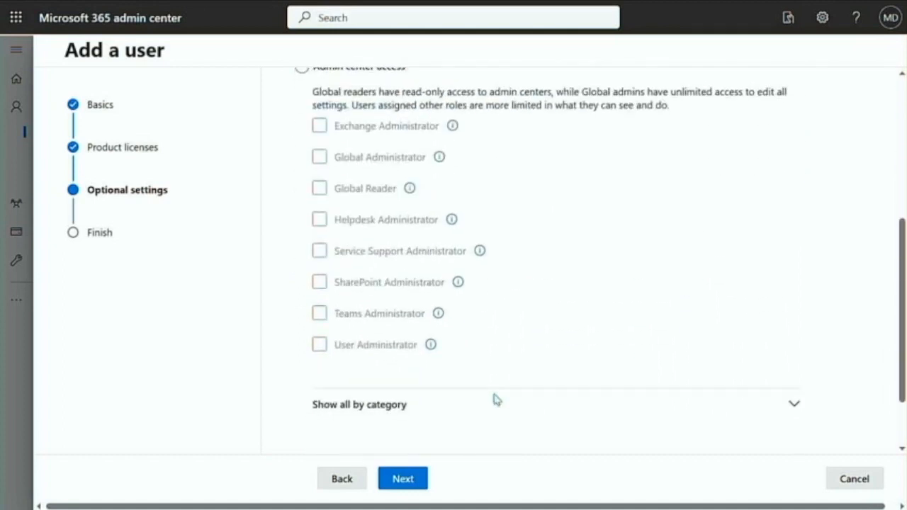
scroll(499, 383, "up", 1)
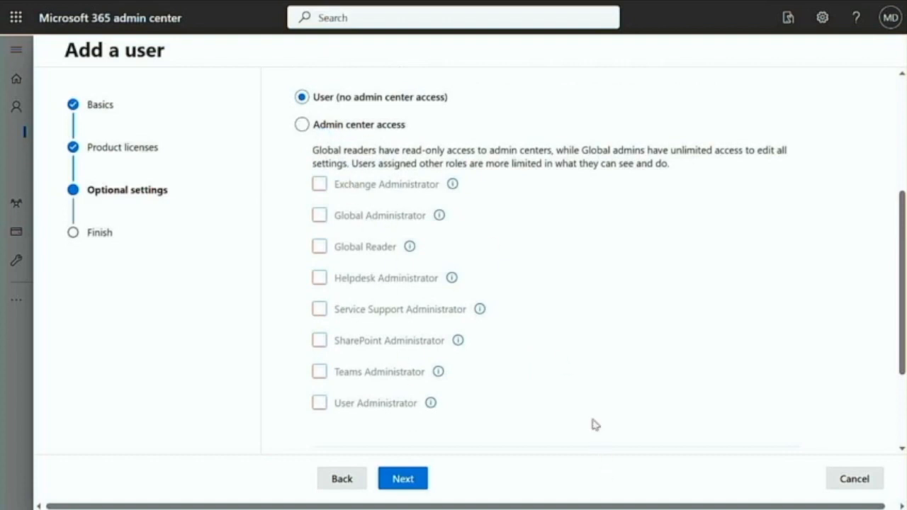
scroll(600, 425, "down", 1)
scroll(600, 399, "up", 3)
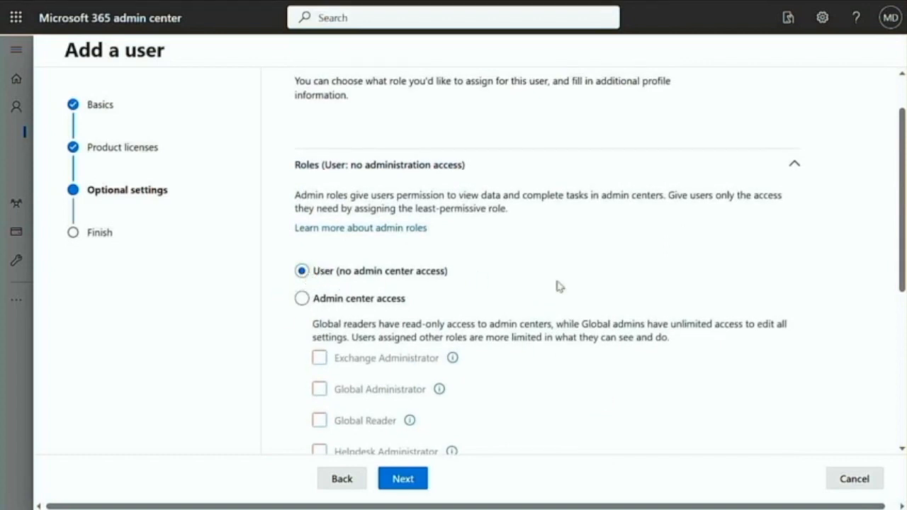
left_click(401, 484)
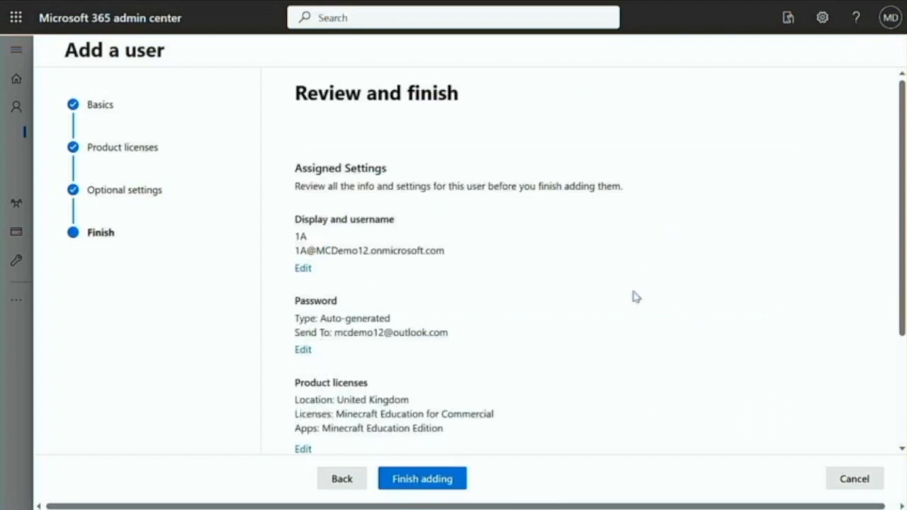
Check the 1A summary with license and emailed password, then finish adding the user
scroll(635, 296, "down", 1)
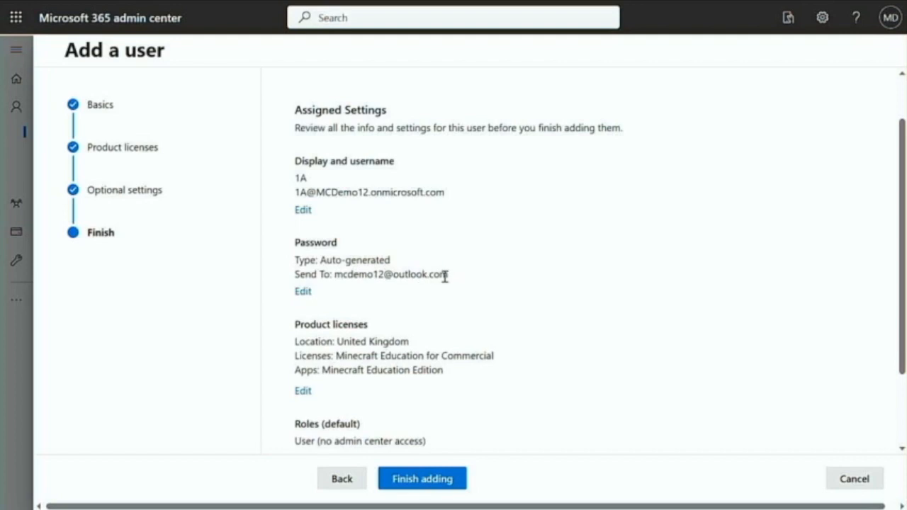
scroll(521, 420, "down", 3)
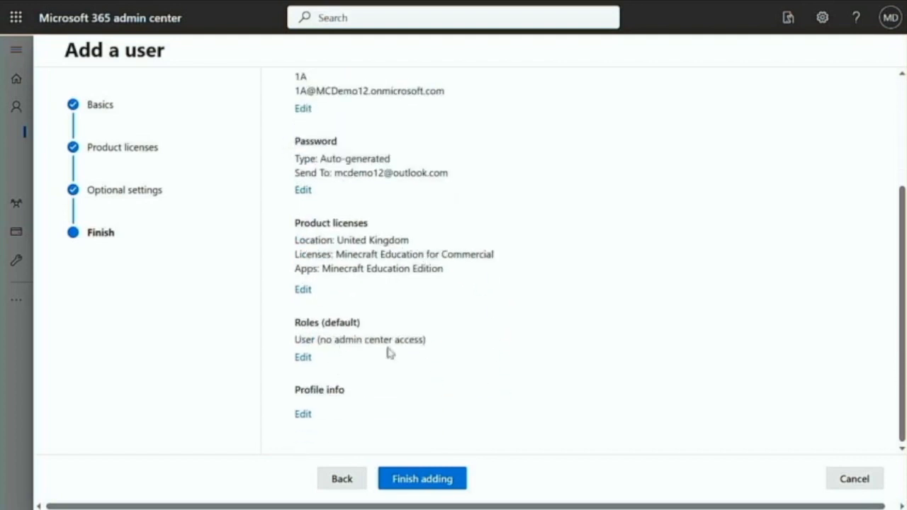
left_click(444, 486)
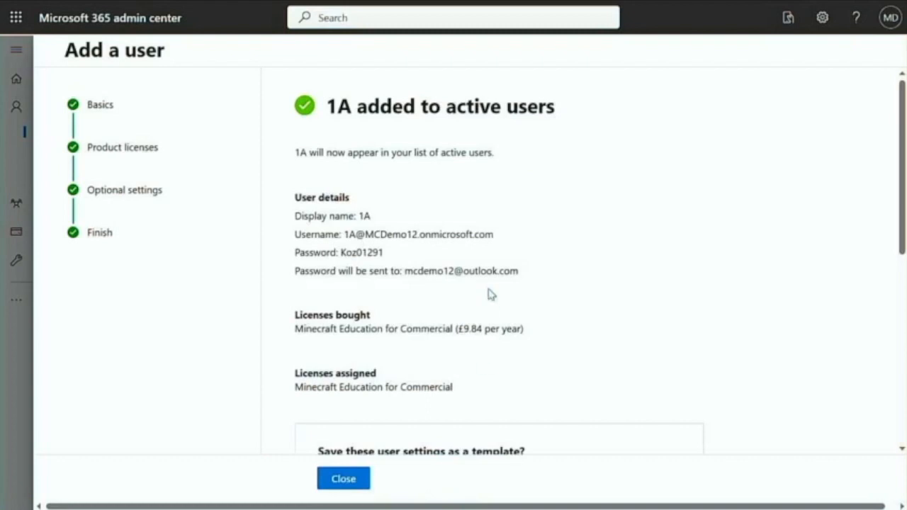
Look over the '1A added to active users' confirmation, skip the template, and close it
scroll(488, 287, "down", 2)
scroll(488, 293, "up", 2)
scroll(538, 364, "down", 3)
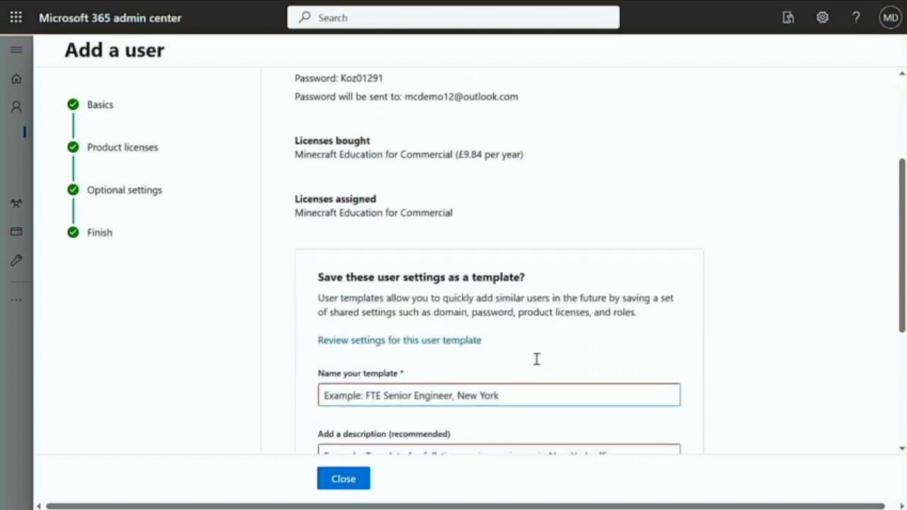
scroll(537, 363, "down", 2)
scroll(538, 369, "up", 4)
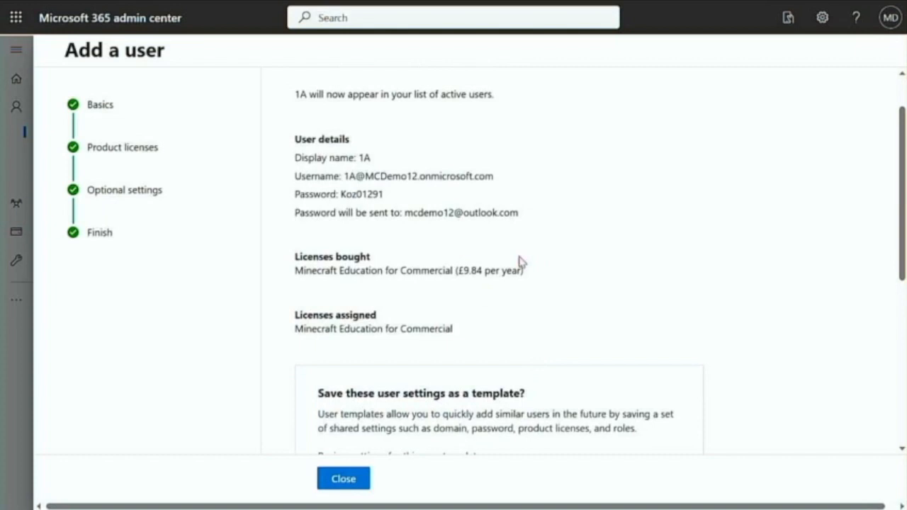
scroll(522, 264, "up", 1)
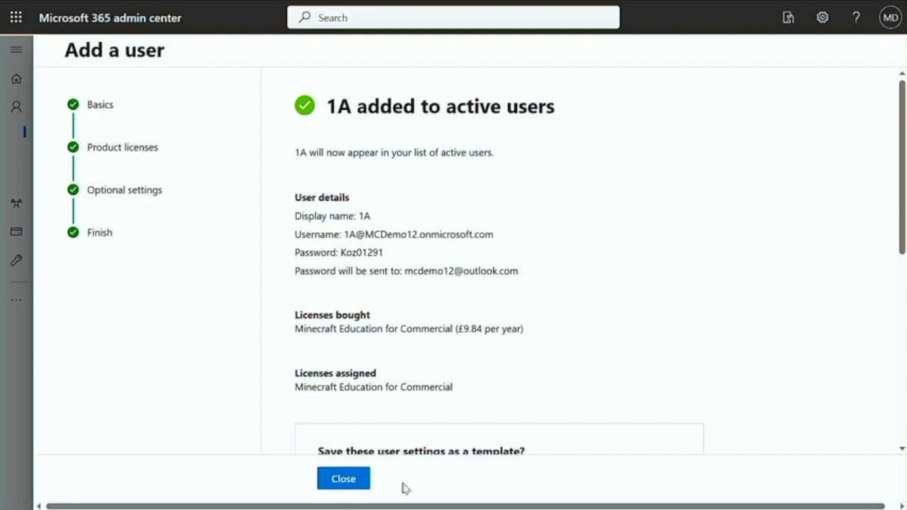
left_click(345, 479)
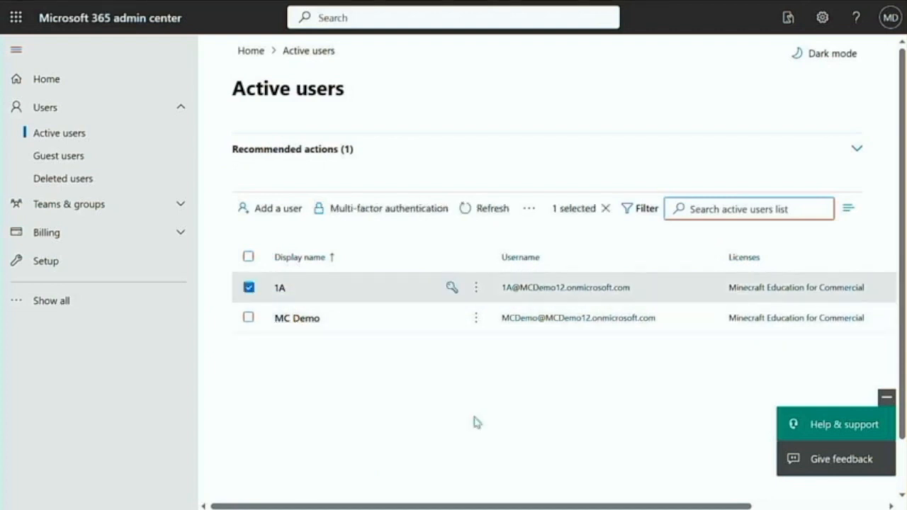
Clear the checkbox next to 1A in the Active users list
left_click(250, 290)
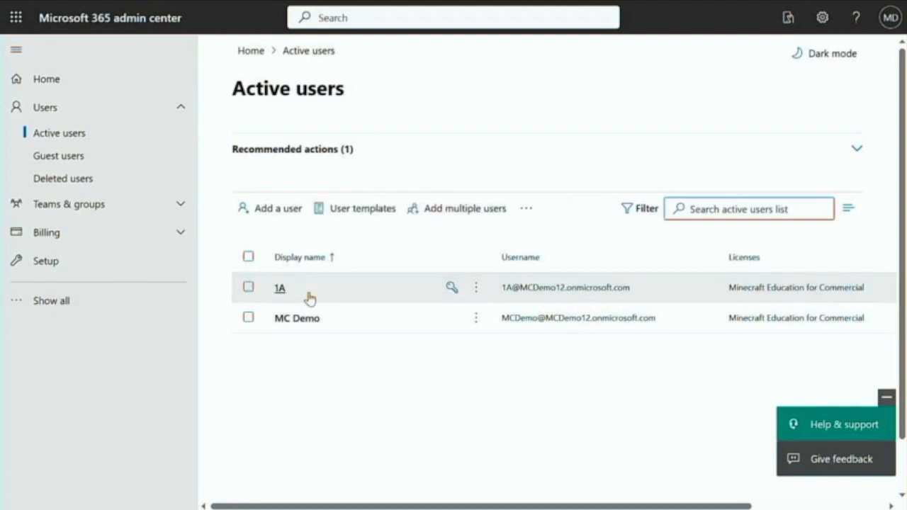